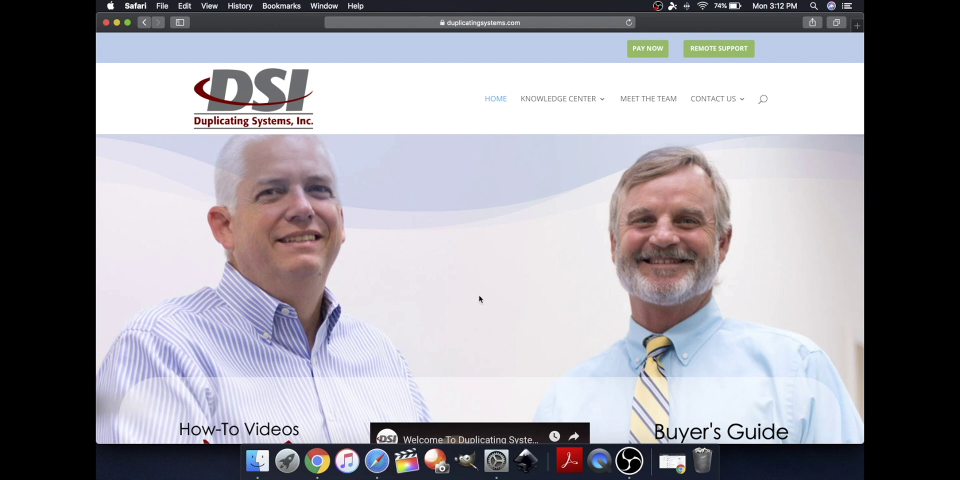
Add a new Desktop folder named SamScans03 to the Mac's File Sharing shared folders
click(501, 475)
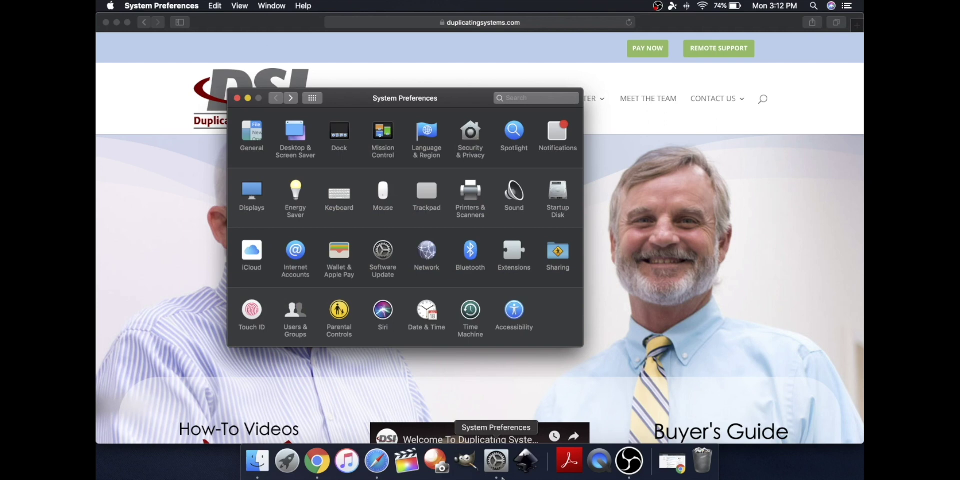
click(558, 255)
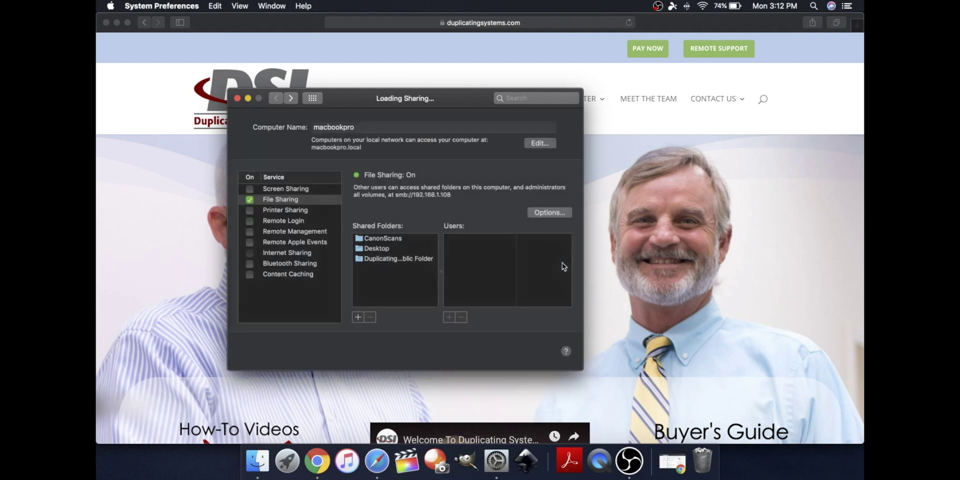
click(358, 317)
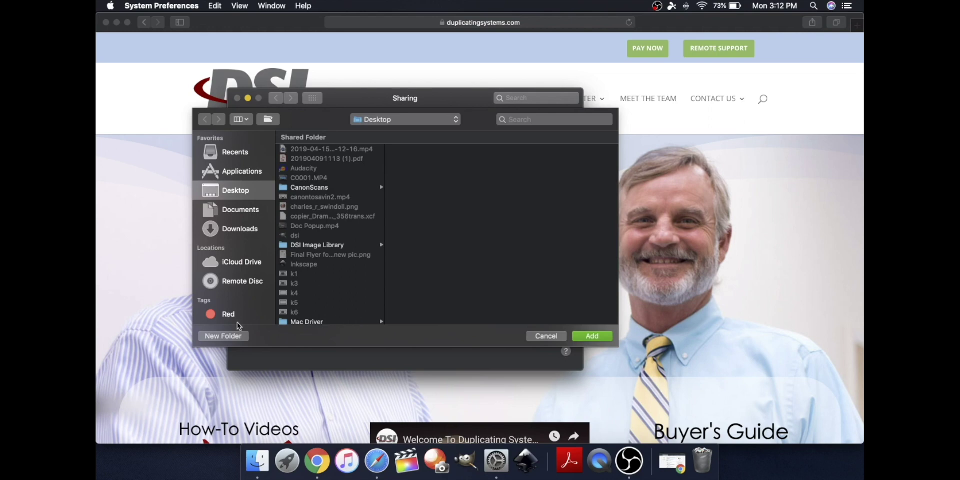
scroll(333, 317, down, 1)
scroll(333, 320, down, 4)
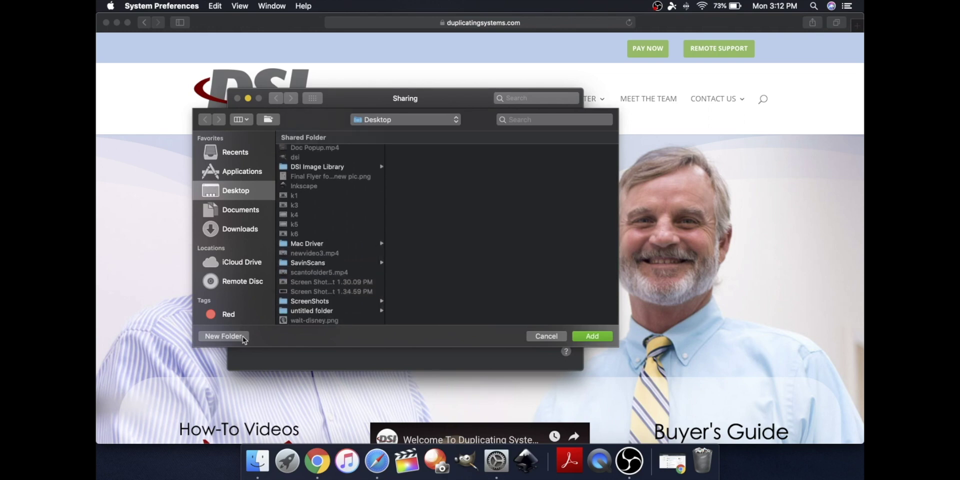
click(224, 336)
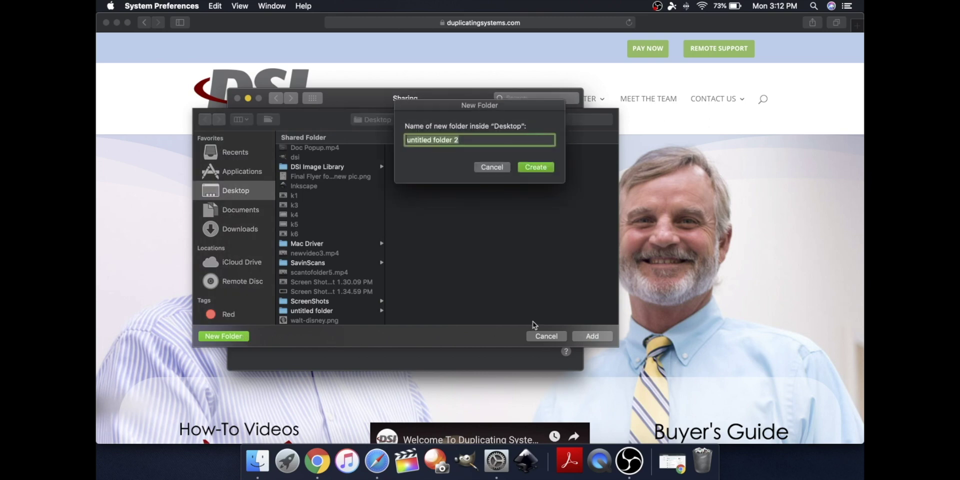
text(SamS)
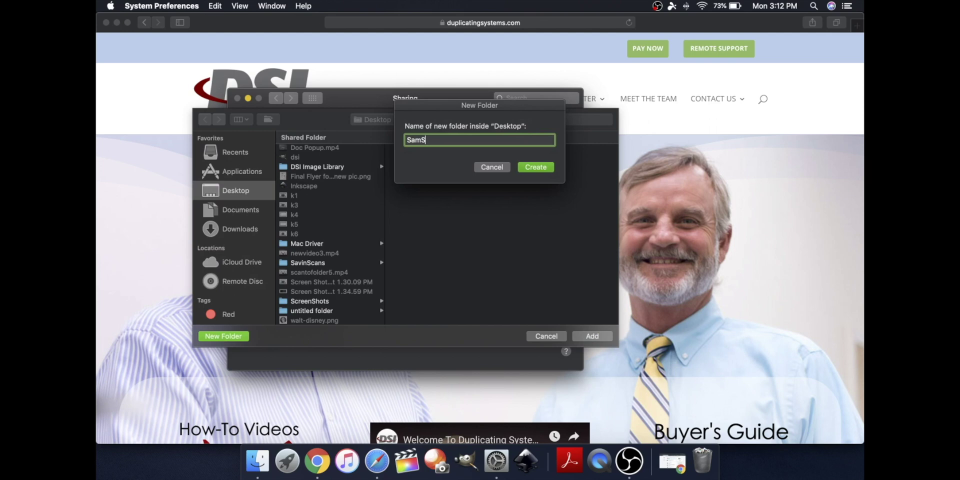
text(cans03)
click(536, 167)
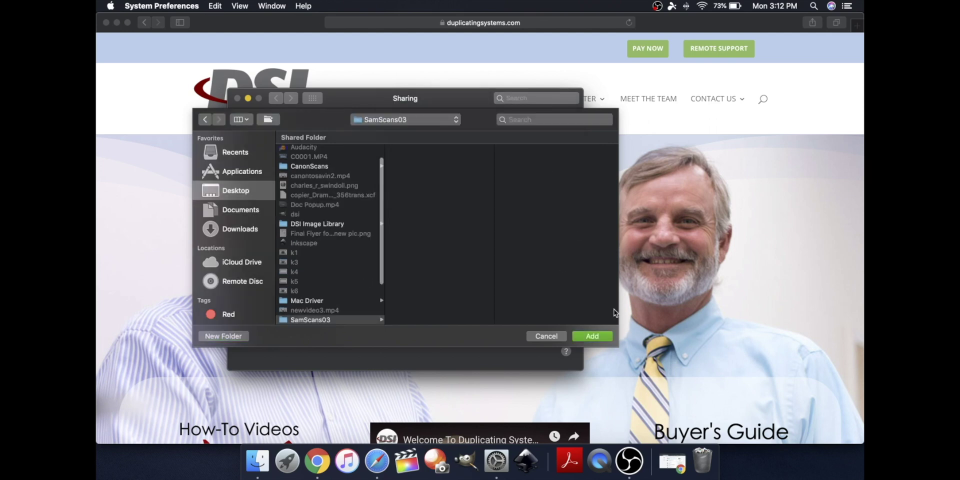
key(Return)
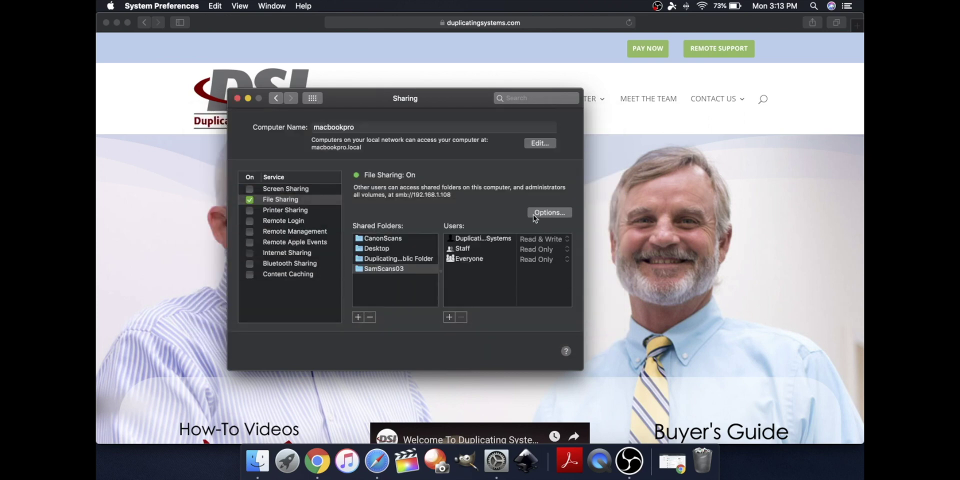
click(548, 212)
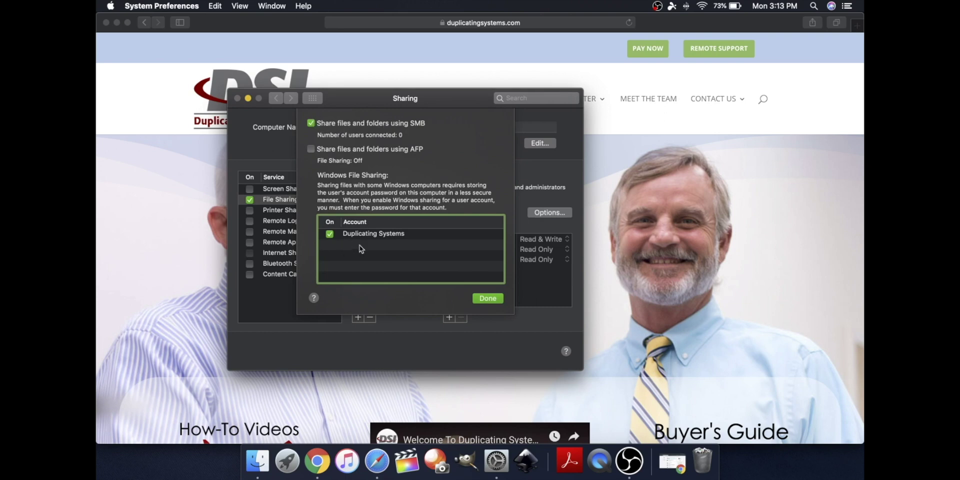
click(487, 299)
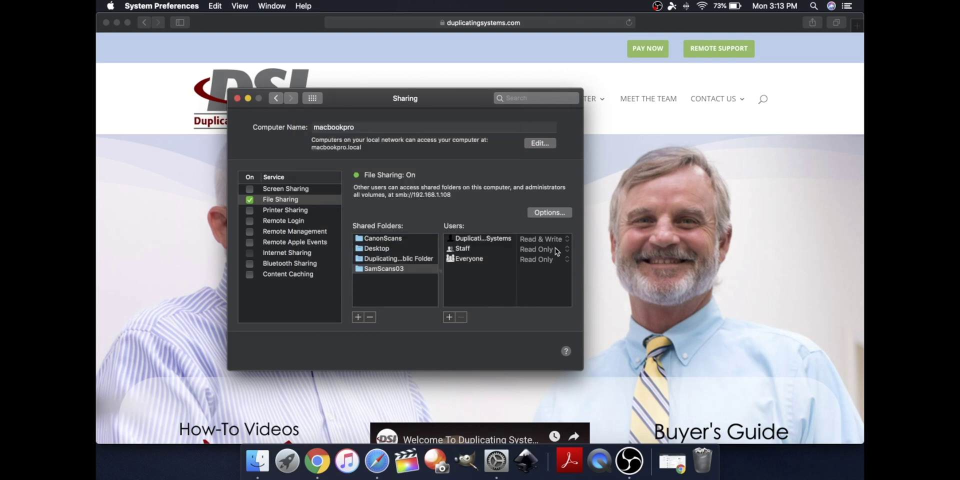
Quit System Preferences and enter the copier address 192.168.1.105 in Safari
click(686, 258)
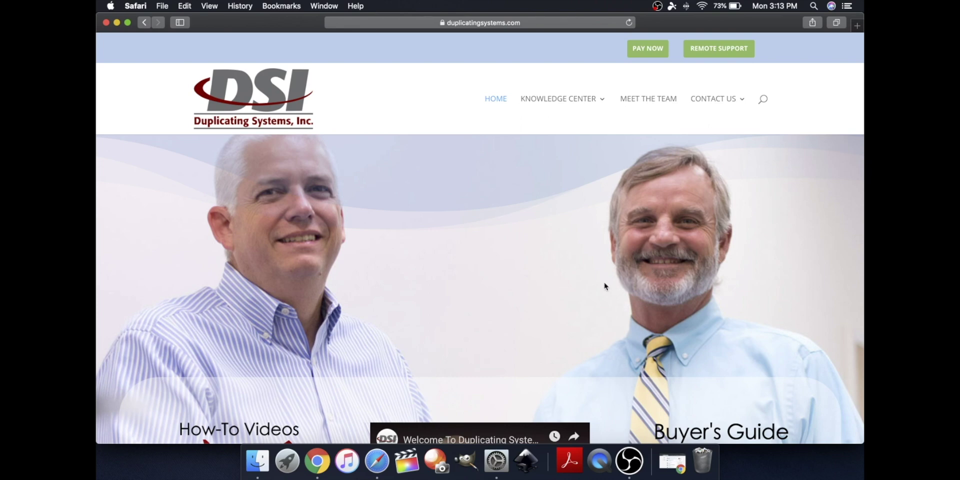
scroll(476, 289, up, 1)
click(538, 23)
text(192)
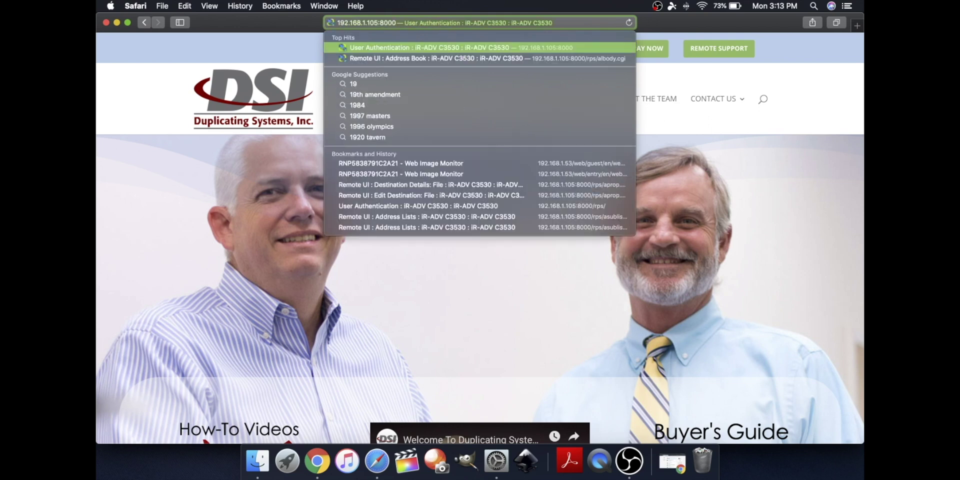
text(.168.)
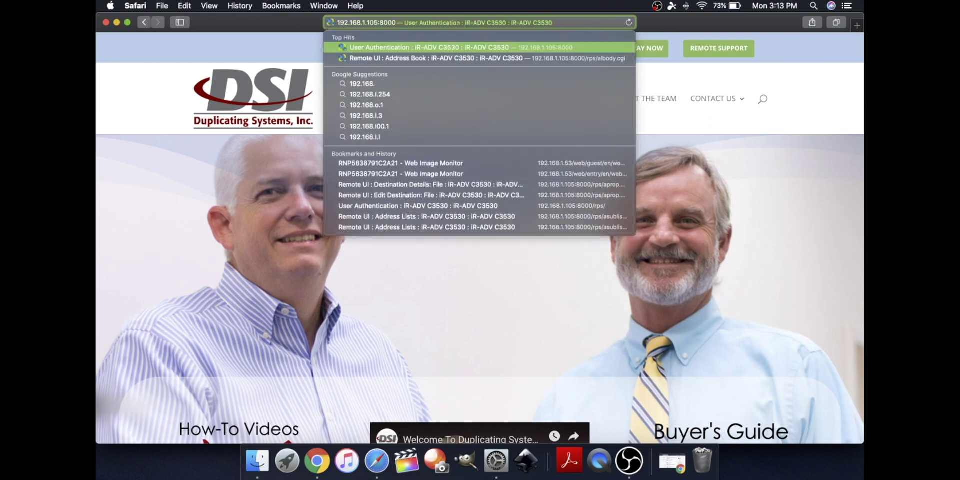
text(1.1)
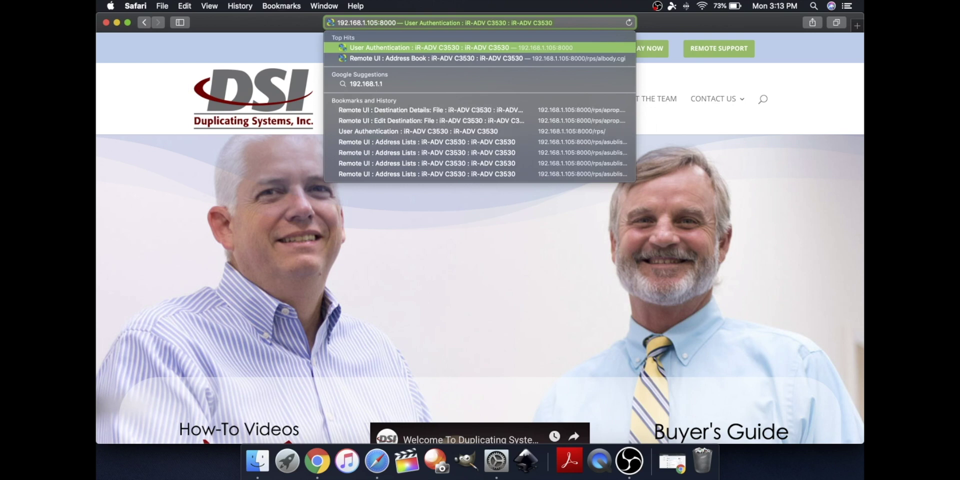
text(05)
Load the copier's login page and sign in as Administrator with the account password
key(Return)
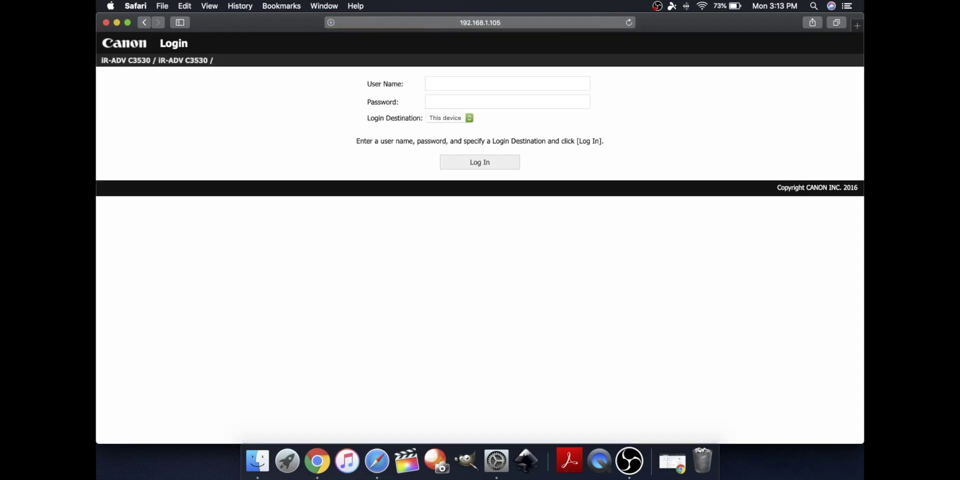
click(574, 86)
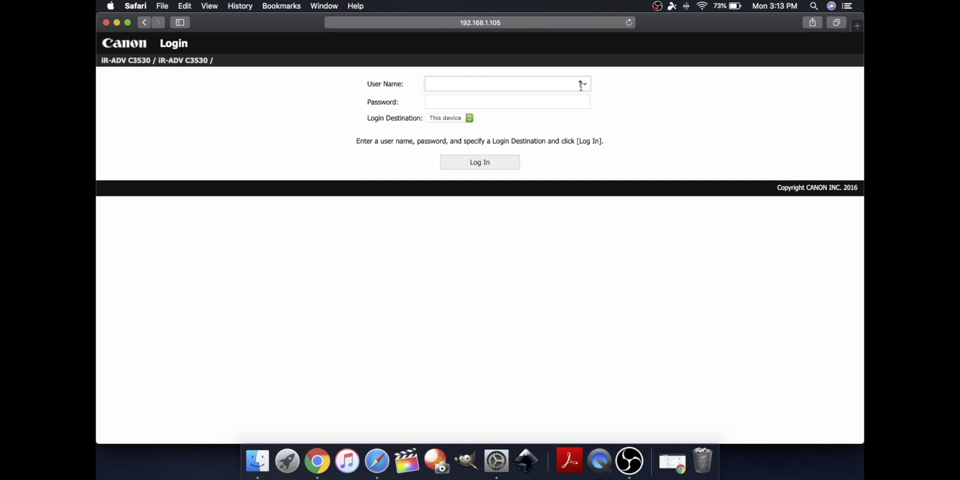
text(Administrator)
key(Tab)
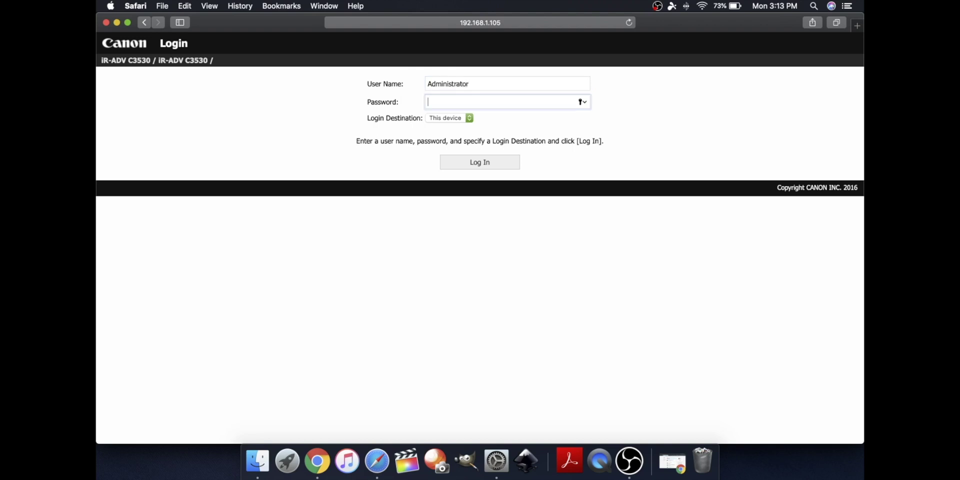
text(7654321)
click(513, 166)
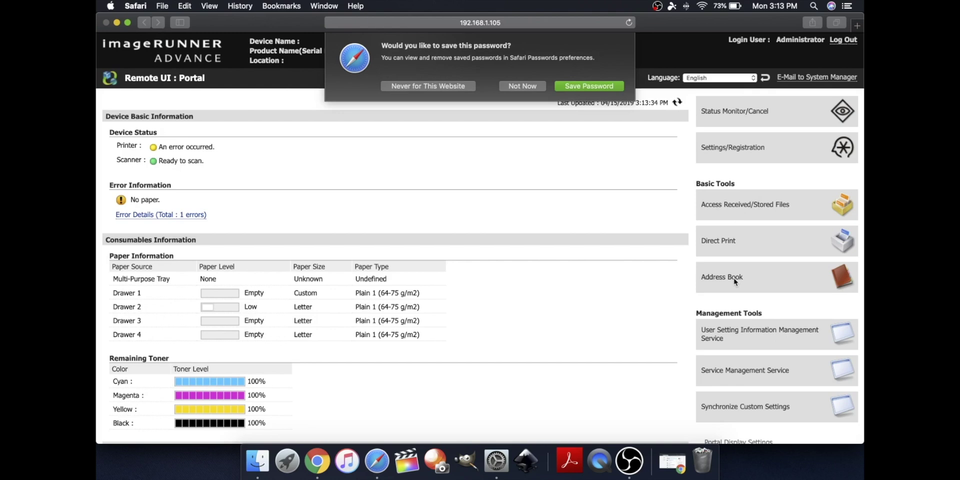
Decline saving the password, then open Address List 01 in the copier's Address Book
click(519, 86)
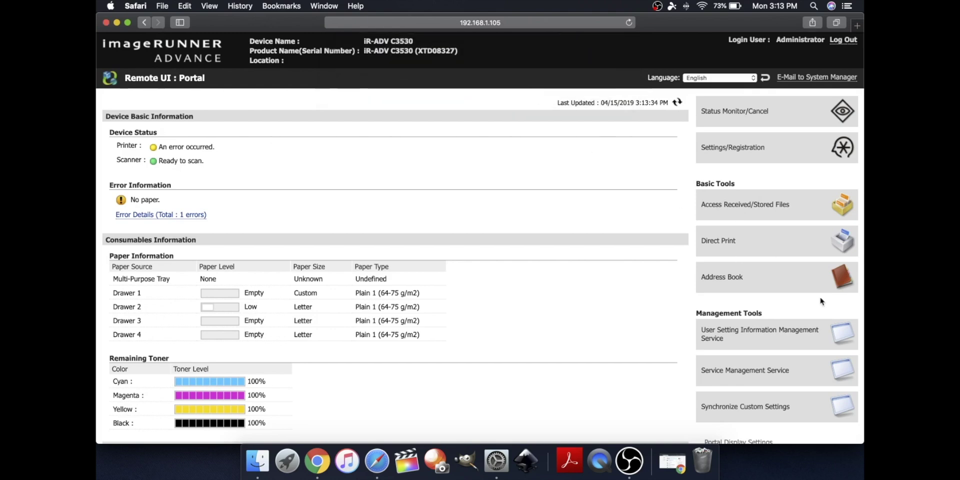
click(773, 286)
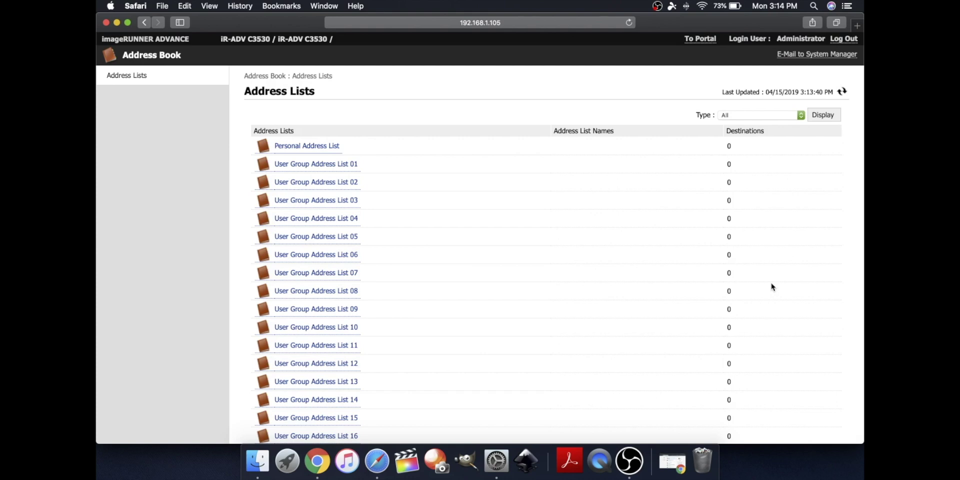
scroll(695, 284, down, 20)
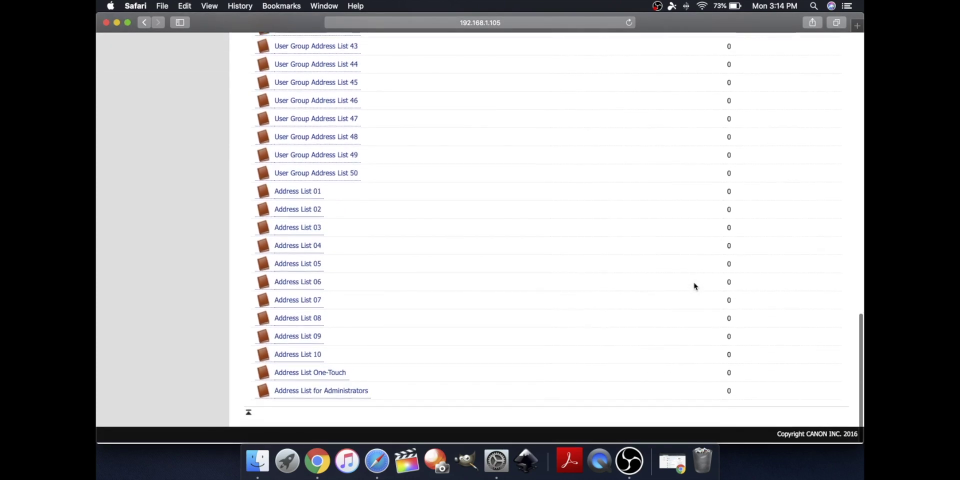
click(311, 195)
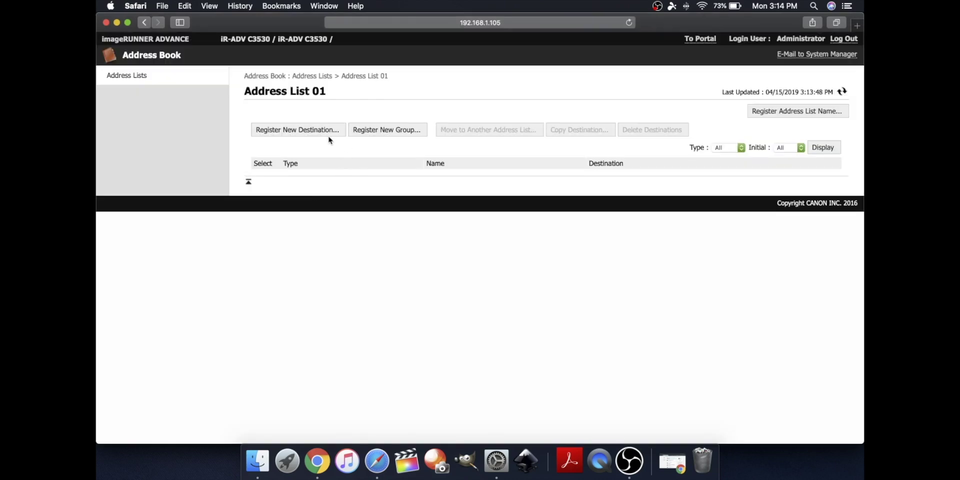
Start registering a new destination in Address List 01 with type File
click(302, 131)
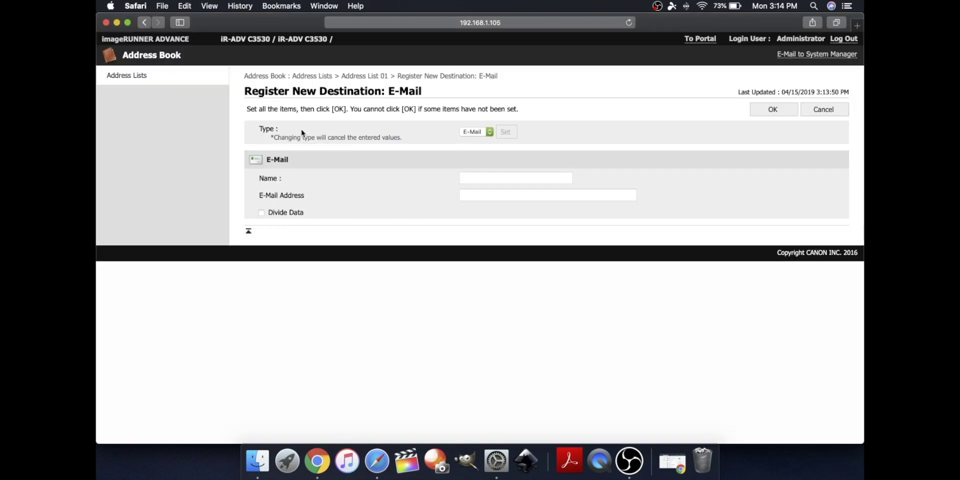
click(487, 132)
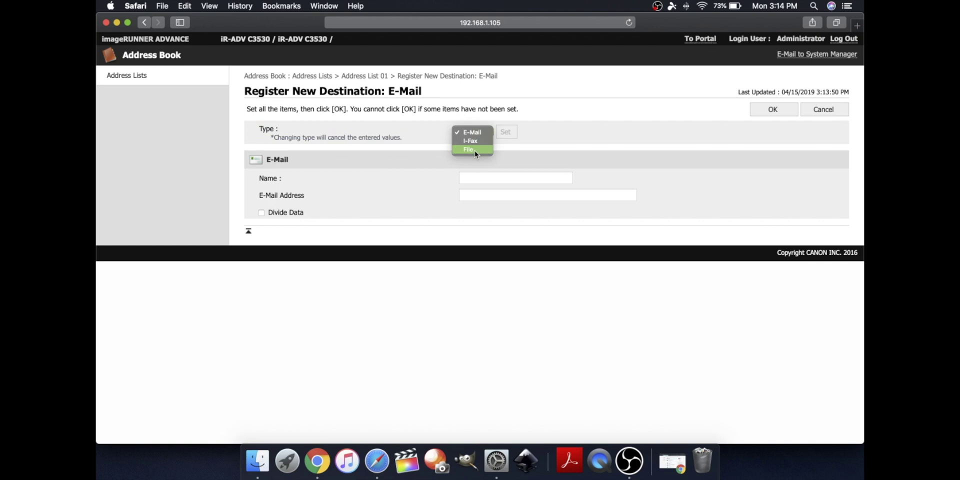
click(475, 150)
click(506, 136)
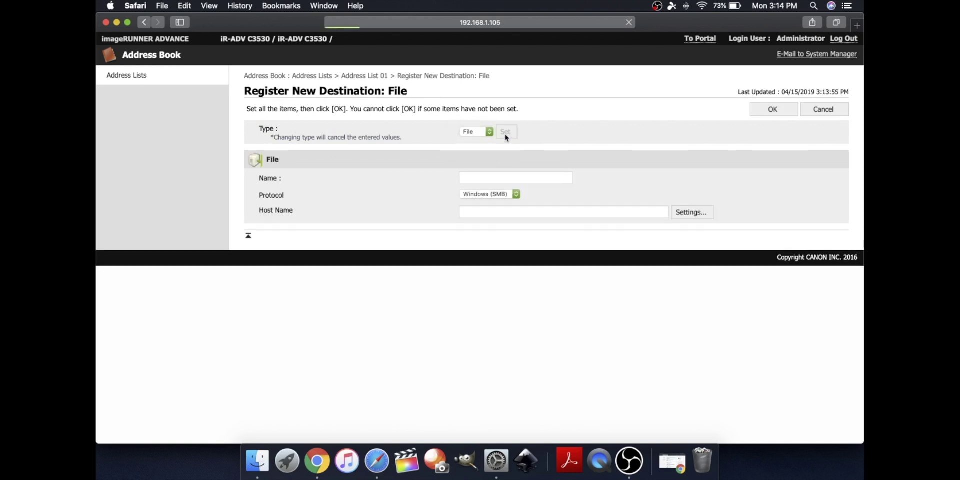
Name the destination SamScans03 and begin its host name with \\
click(478, 180)
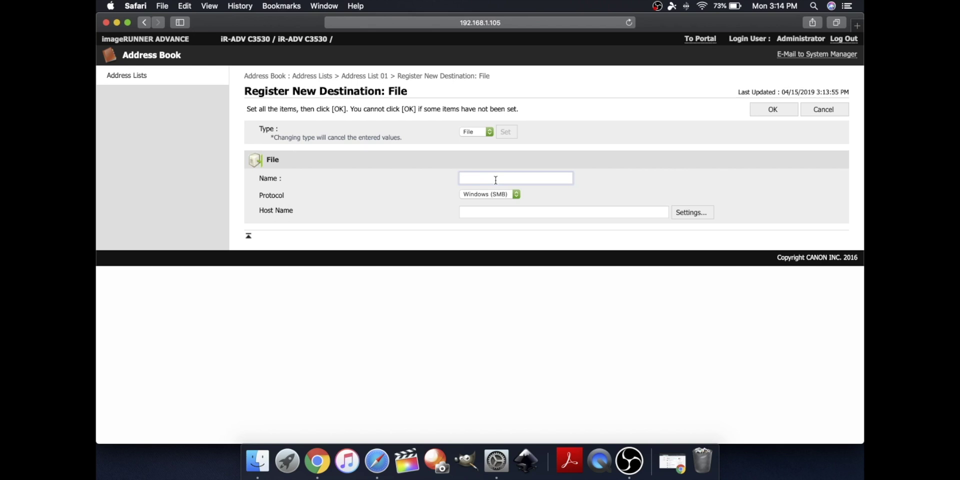
text(SamScans03)
click(485, 211)
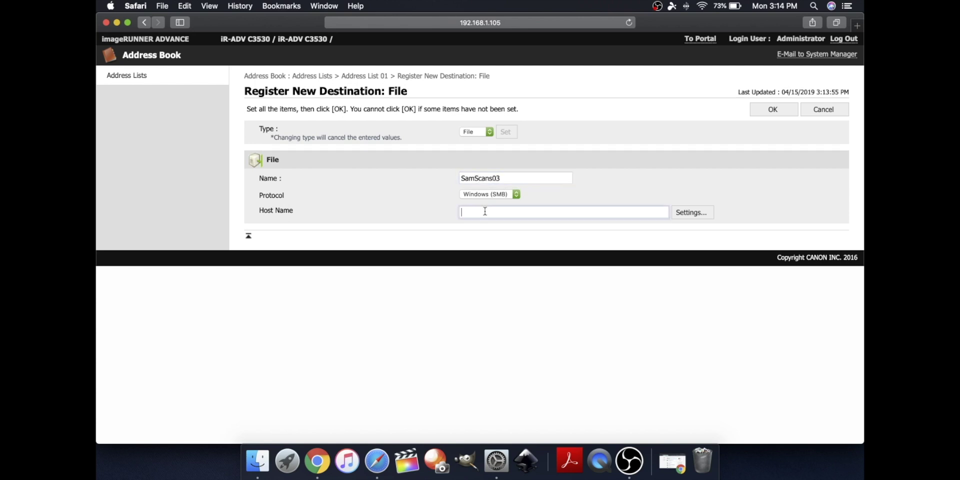
text(\\)
click(497, 457)
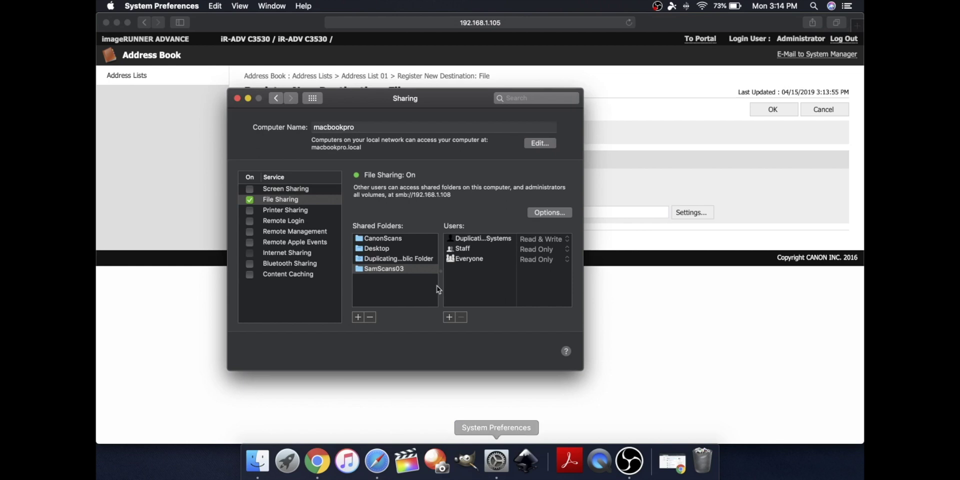
click(279, 98)
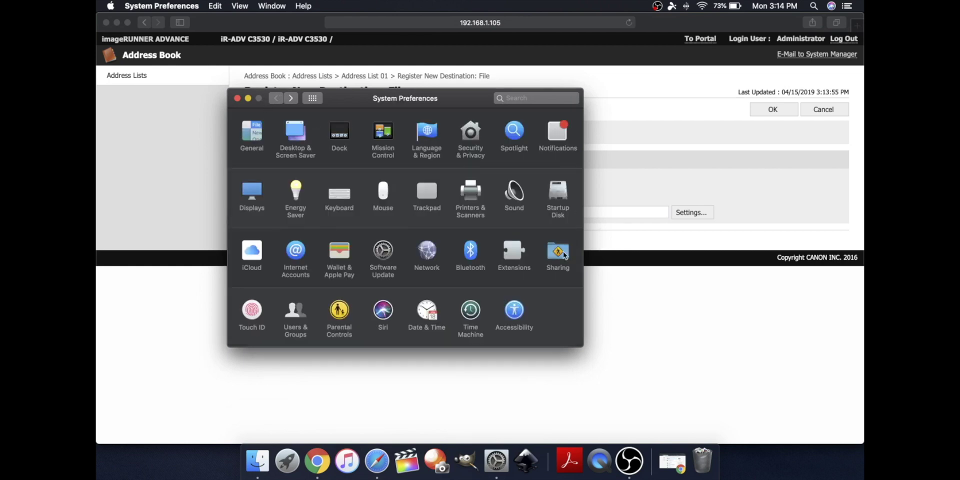
click(560, 253)
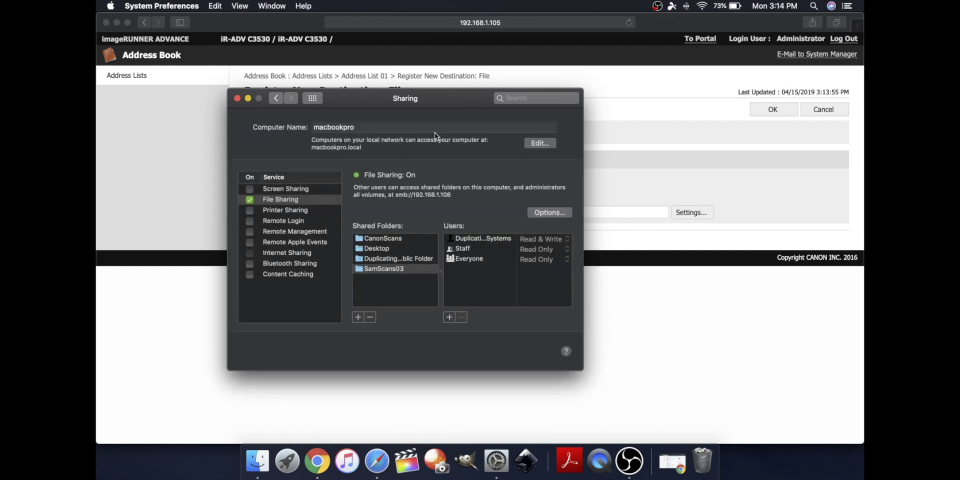
click(671, 164)
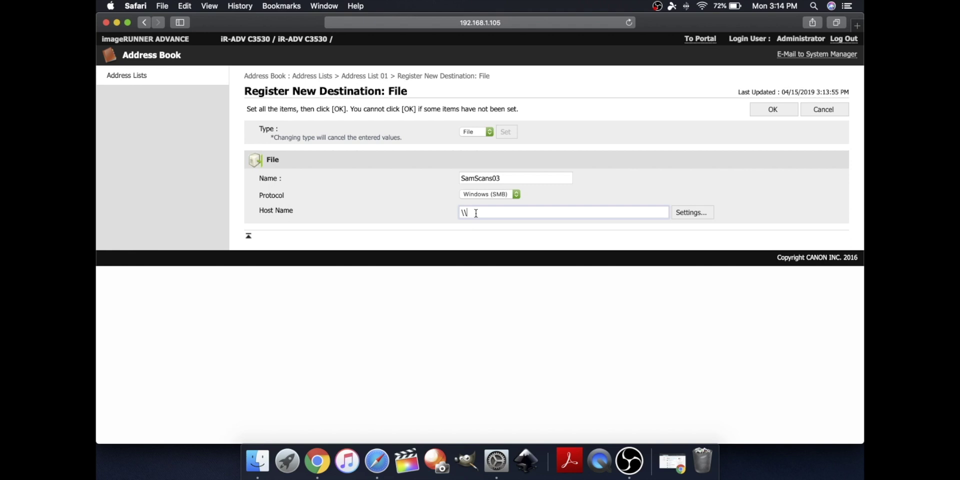
Complete the destination host name as \\MACBOOKPRO\
text(MACBOOKPRO\)
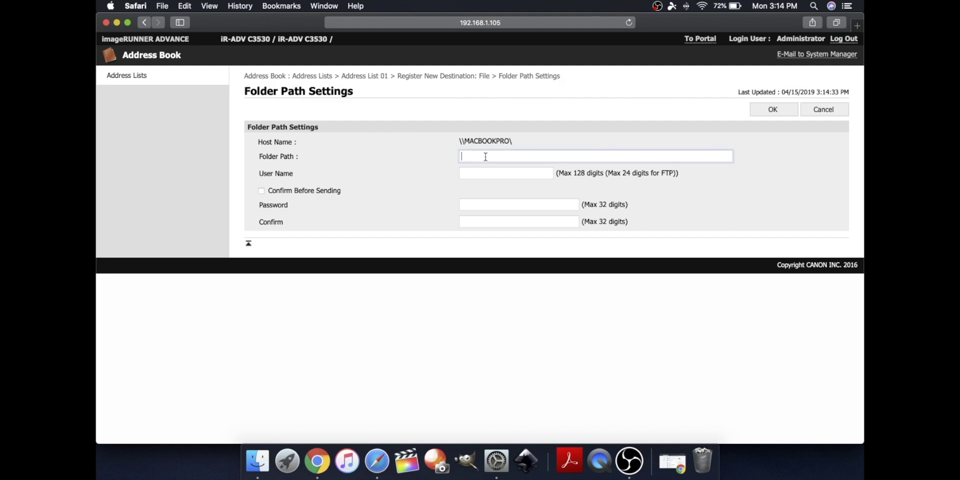
Set the destination's folder path to SamScans03
text(SamScans03)
Enter the Mac account's user name and password with confirmation, then save the SamScans03 destination
click(510, 170)
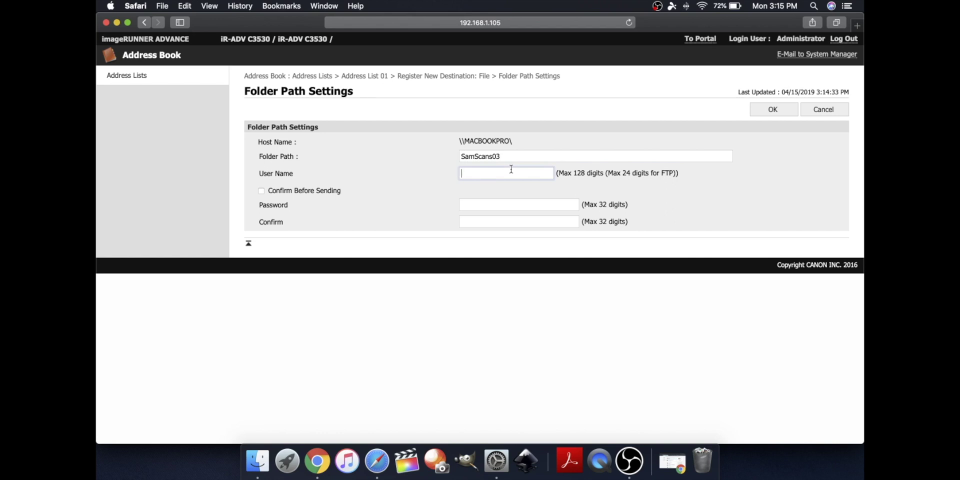
text(duplicating systems)
key(Tab)
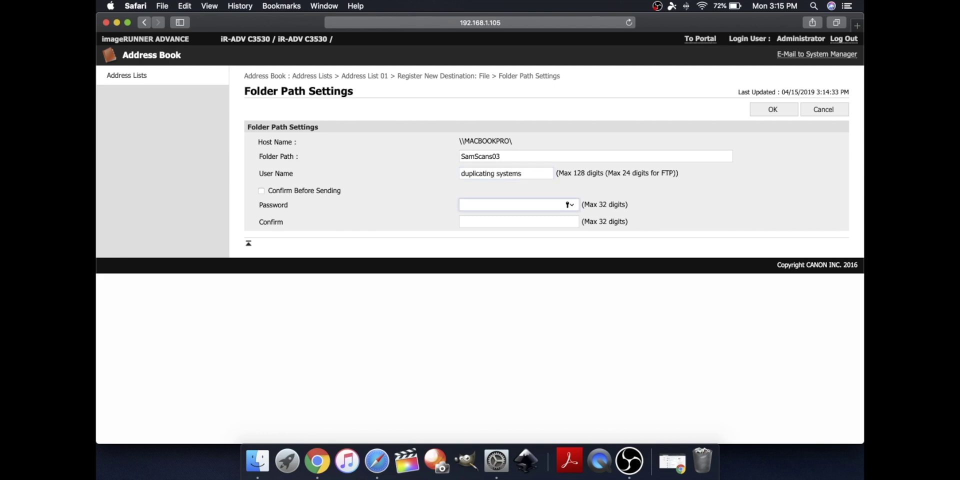
text(••••••)
key(Tab)
text(••)
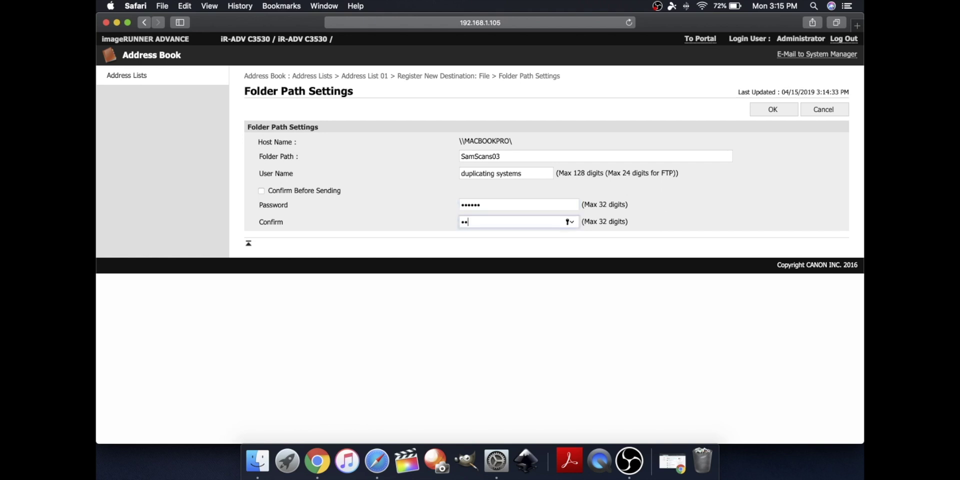
text(••••)
click(790, 111)
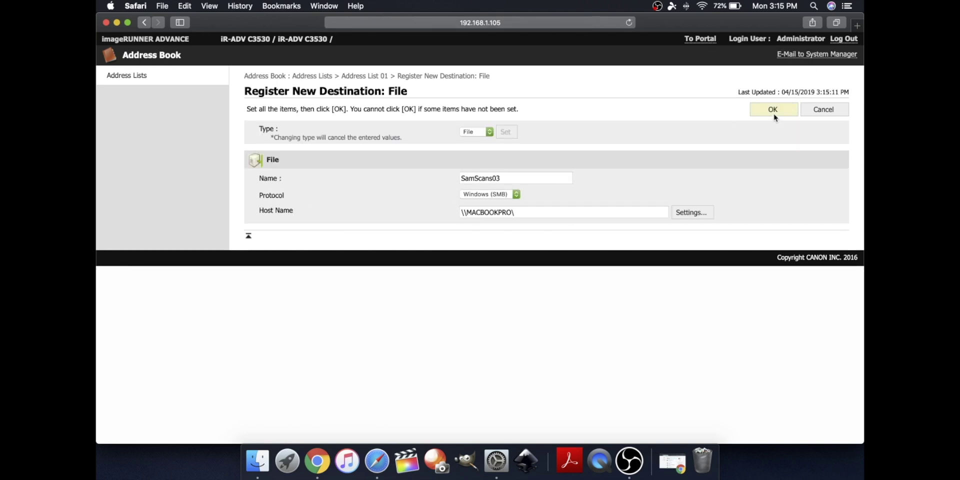
click(774, 113)
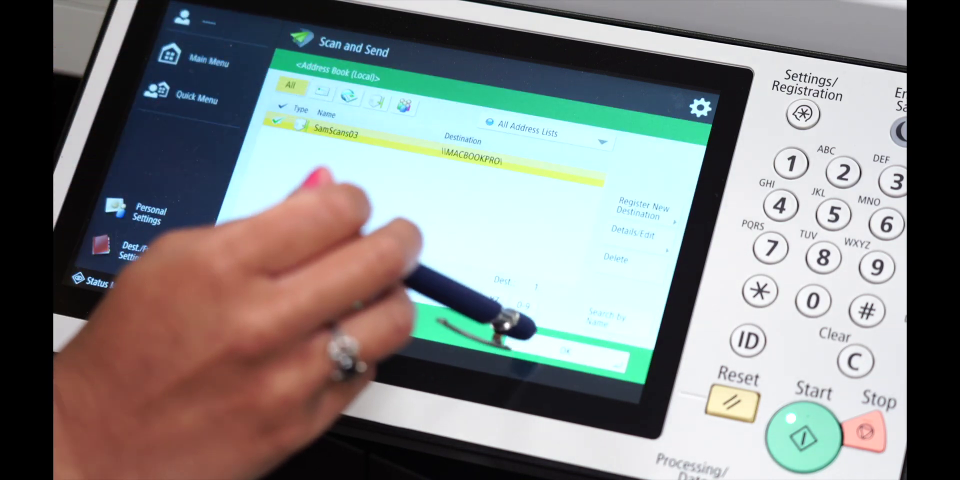
Confirm SamScans03 as the scan destination and start scanning the document
click(565, 350)
click(805, 437)
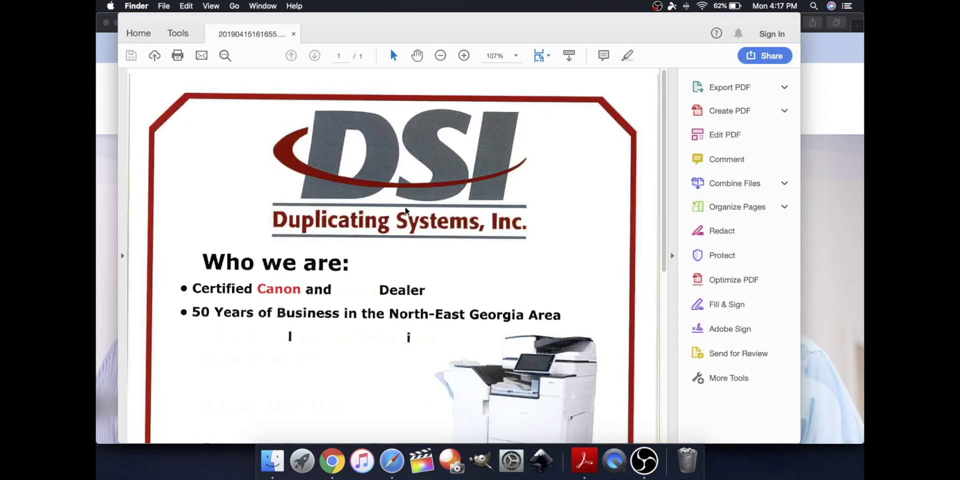
Scroll through the scanned flyer 20190415161655.pdf down to its contact section
scroll(406, 210, down, 5)
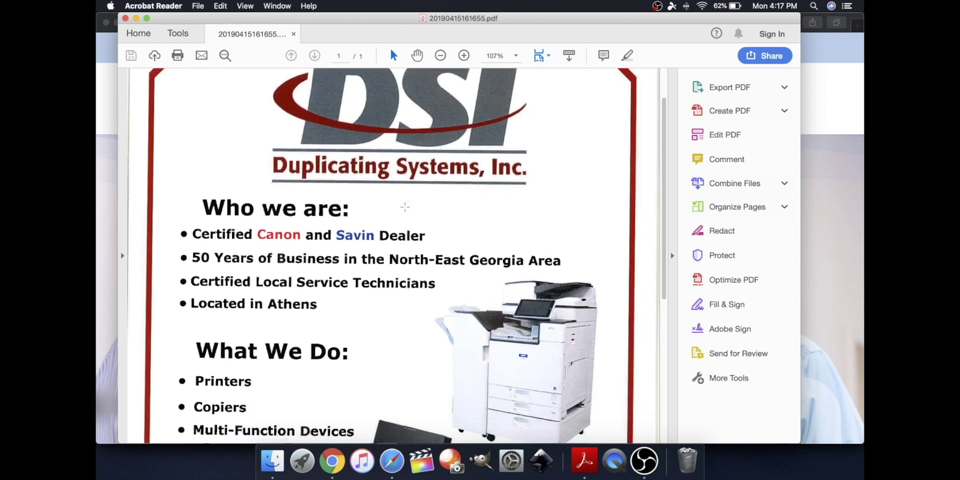
scroll(405, 207, down, 7)
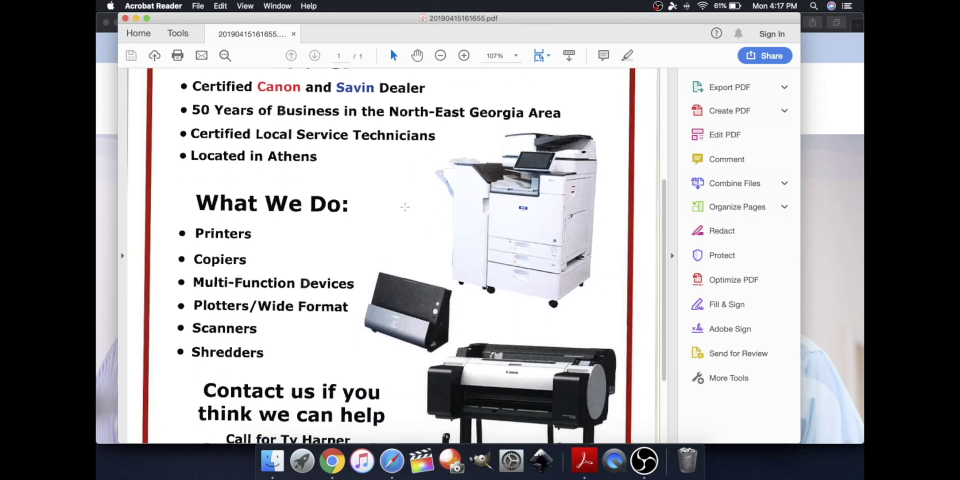
scroll(405, 207, down, 3)
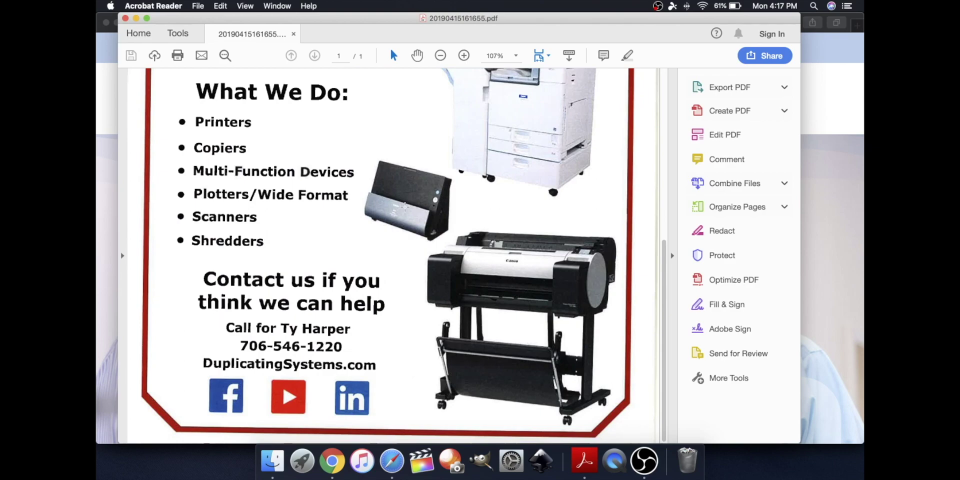